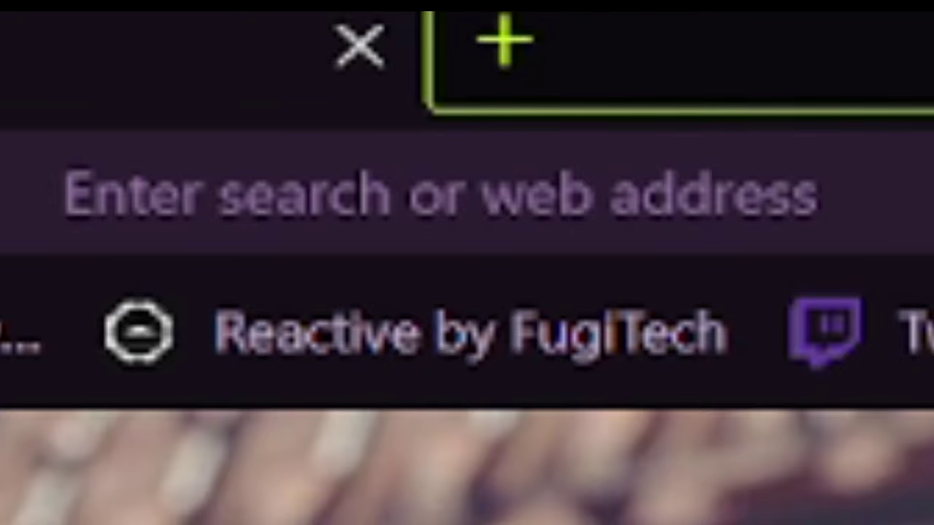
Go to The Models Resource website and search it for 'Splatoon'.
{"action": "type", "text": "the model"}
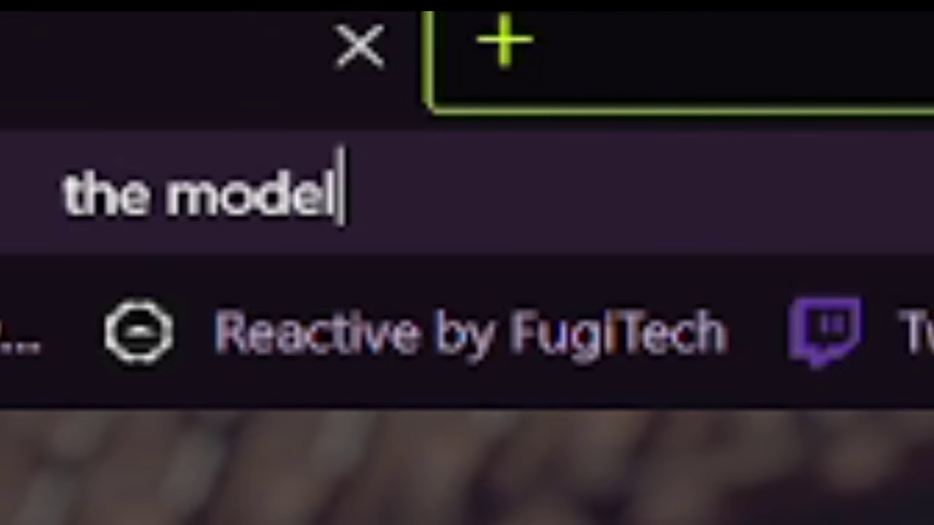
{"action": "key", "text": "Return"}
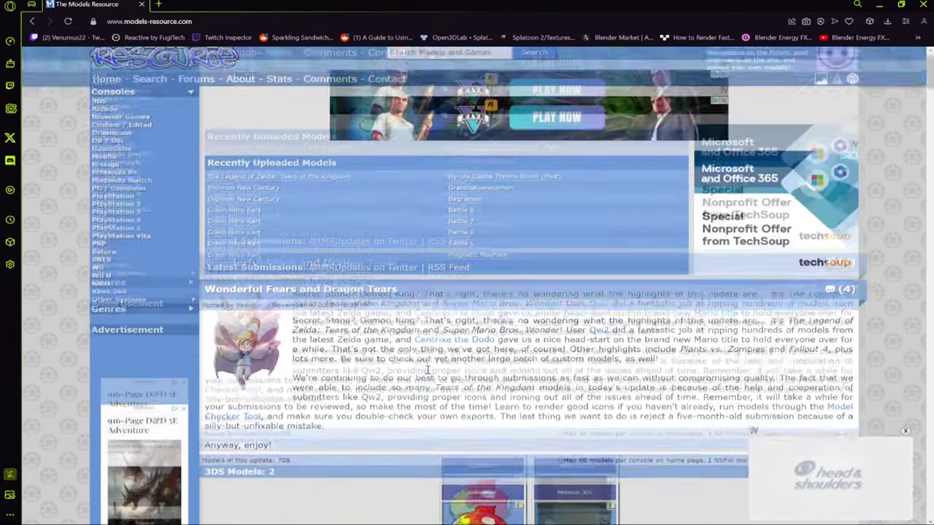
{"action": "left_click", "coordinate": [437, 52]}
{"action": "type", "text": "Splatoom"}
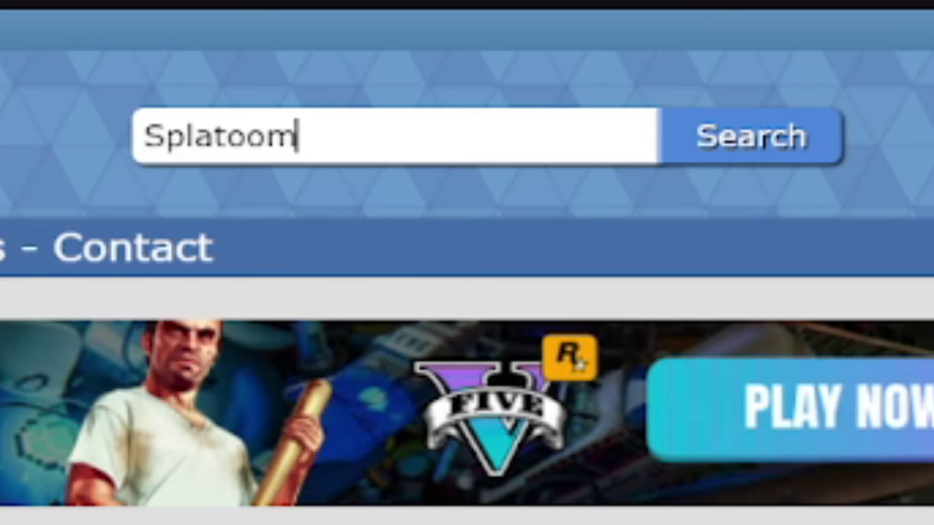
{"action": "key", "text": "BackSpace"}
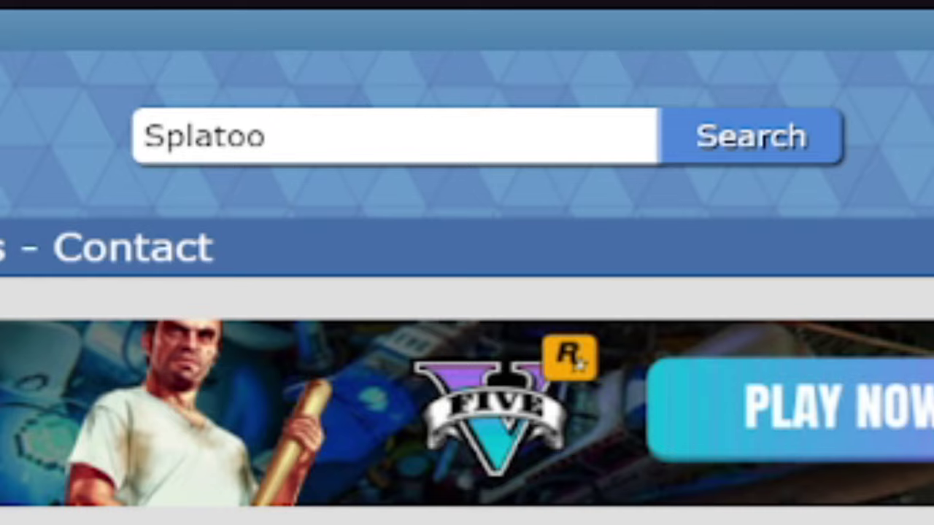
{"action": "type", "text": "n"}
{"action": "key", "text": "Return"}
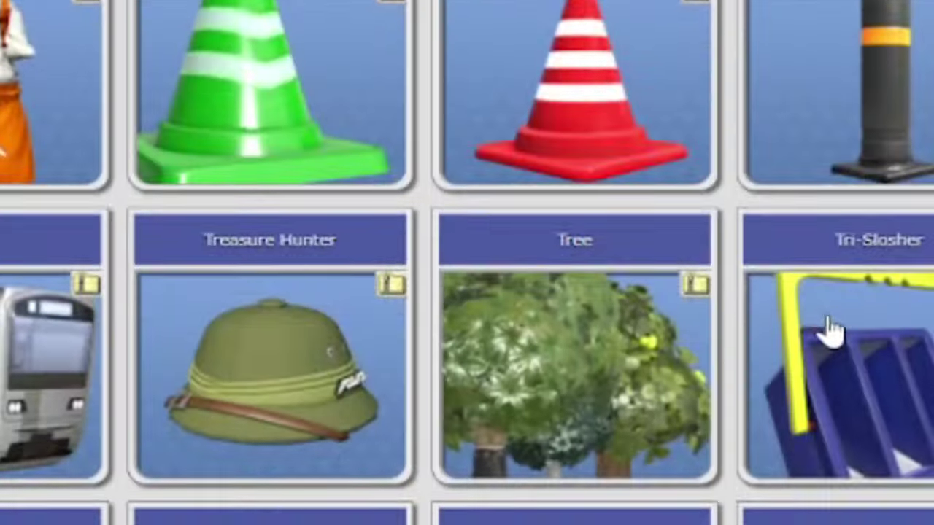
Open the Splatoon 3 game page, then the Octoling model page.
{"action": "scroll", "coordinate": [831, 332], "scroll_direction": "down", "scroll_amount": 15}
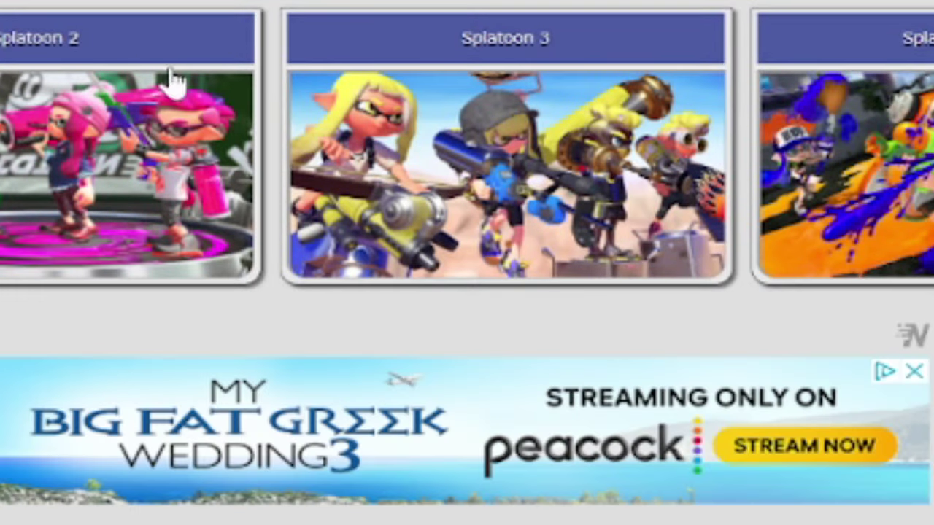
{"action": "left_click", "coordinate": [481, 54]}
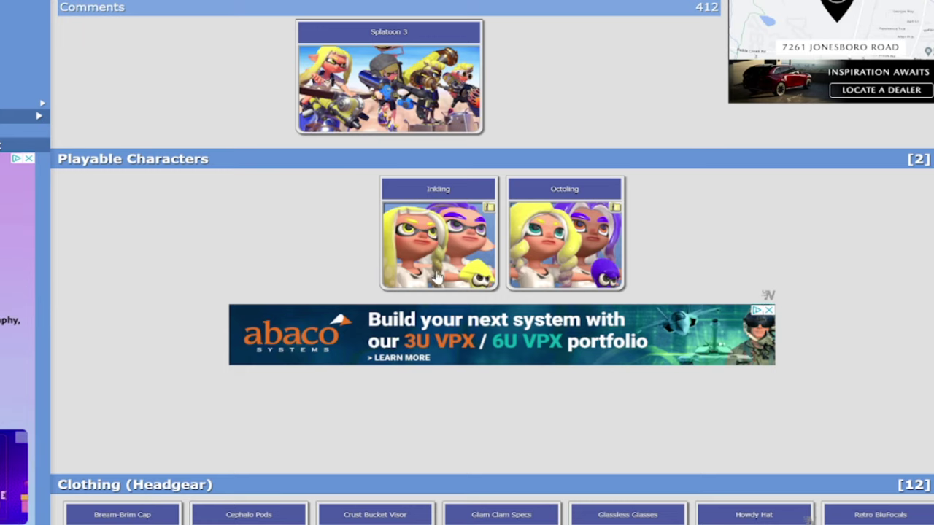
{"action": "left_click", "coordinate": [609, 227]}
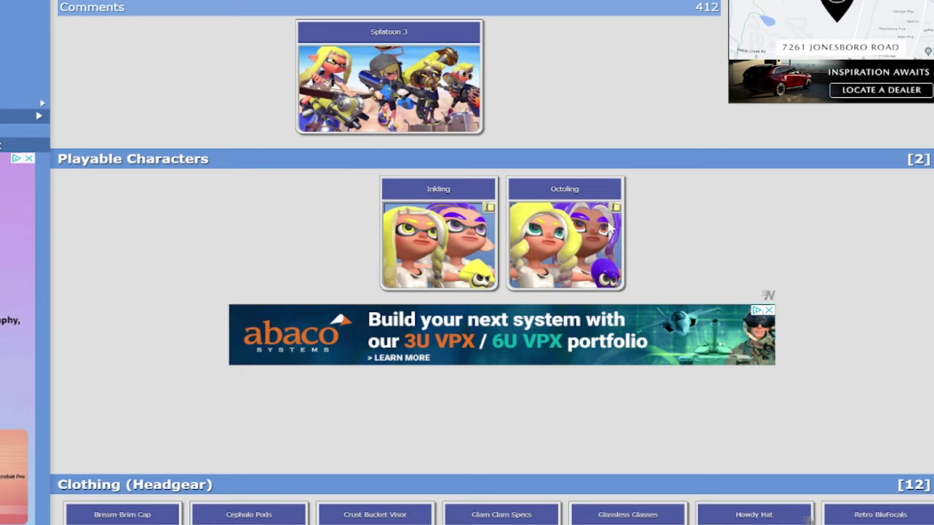
Scroll through the Octoling model's Download Zip Archive preview page.
{"action": "scroll", "coordinate": [564, 225], "scroll_direction": "down", "scroll_amount": 5}
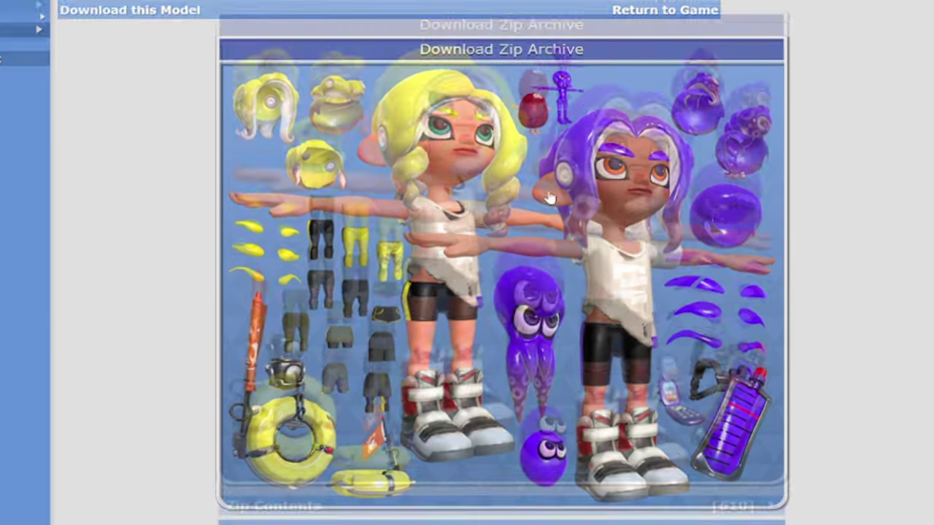
{"action": "scroll", "coordinate": [435, 193], "scroll_direction": "up", "scroll_amount": 1}
{"action": "scroll", "coordinate": [433, 192], "scroll_direction": "down", "scroll_amount": 2}
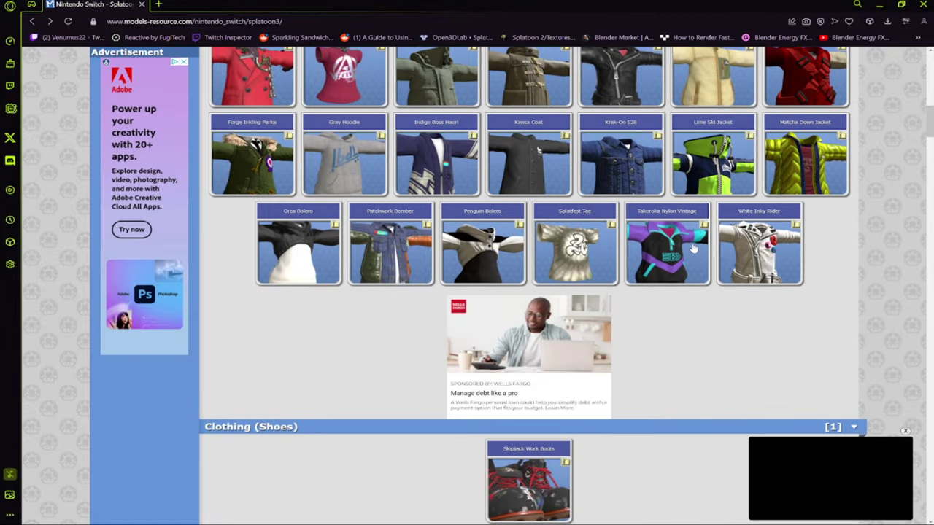
Scroll the Splatoon 3 page past Clothing (Sets) and Non-Playable Characters to Special Weapons and Props.
{"action": "scroll", "coordinate": [621, 265], "scroll_direction": "down", "scroll_amount": 2}
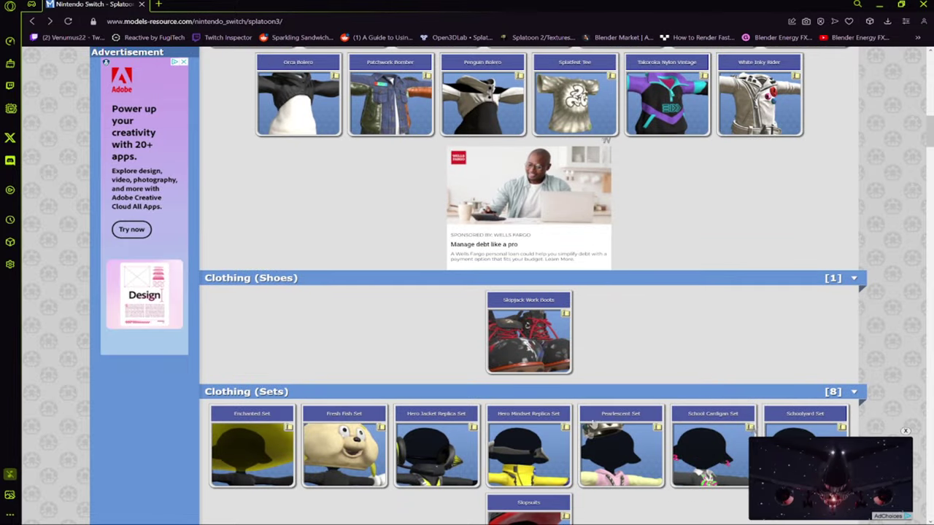
{"action": "scroll", "coordinate": [613, 435], "scroll_direction": "down", "scroll_amount": 3}
{"action": "scroll", "coordinate": [612, 434], "scroll_direction": "down", "scroll_amount": 3}
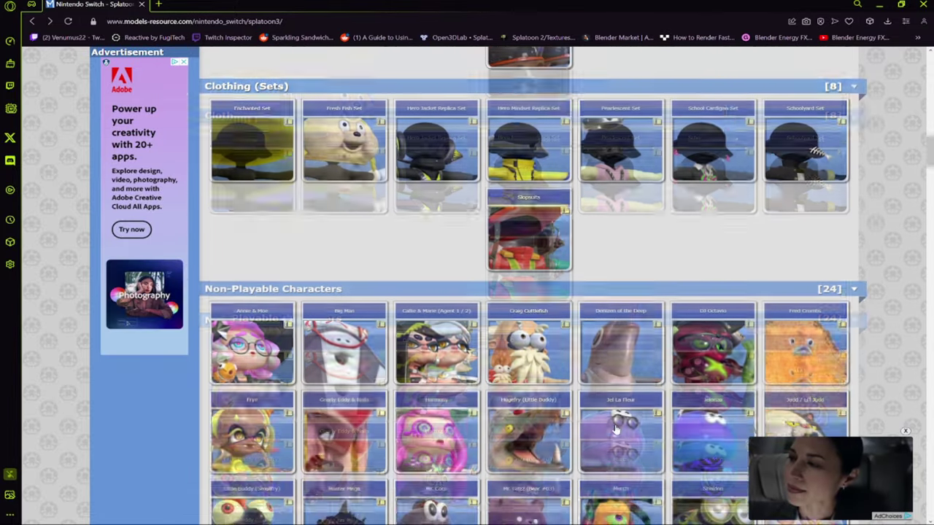
{"action": "scroll", "coordinate": [612, 430], "scroll_direction": "up", "scroll_amount": 3}
{"action": "scroll", "coordinate": [617, 404], "scroll_direction": "down", "scroll_amount": 1}
{"action": "scroll", "coordinate": [617, 404], "scroll_direction": "down", "scroll_amount": 2}
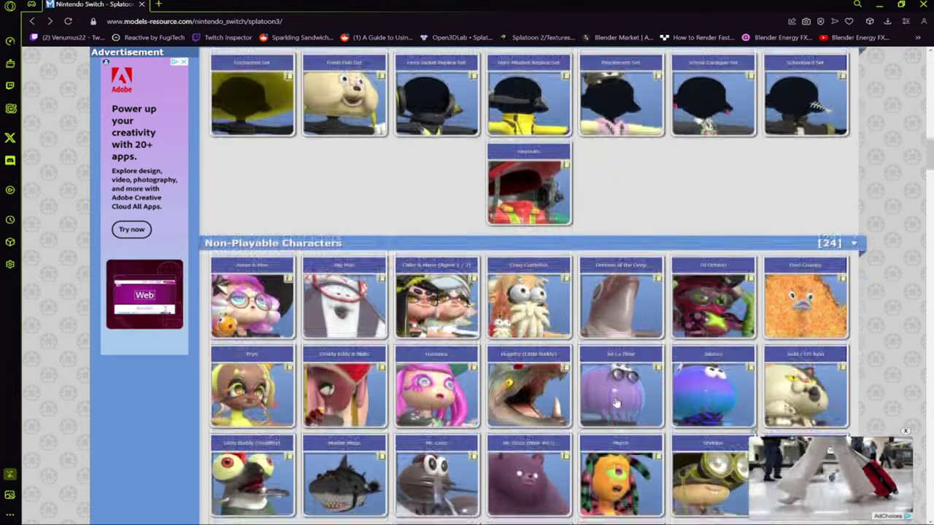
{"action": "scroll", "coordinate": [616, 400], "scroll_direction": "up", "scroll_amount": 1}
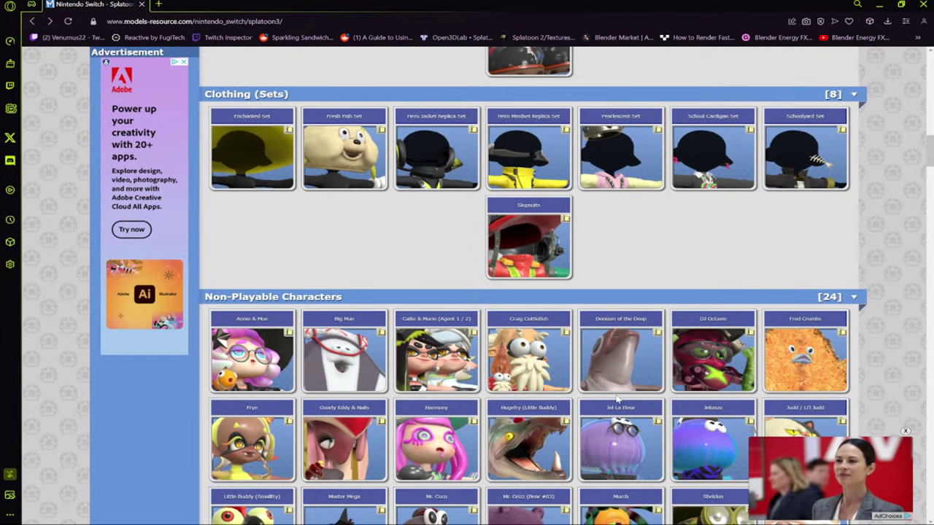
{"action": "scroll", "coordinate": [617, 400], "scroll_direction": "down", "scroll_amount": 15}
{"action": "scroll", "coordinate": [617, 444], "scroll_direction": "down", "scroll_amount": 20}
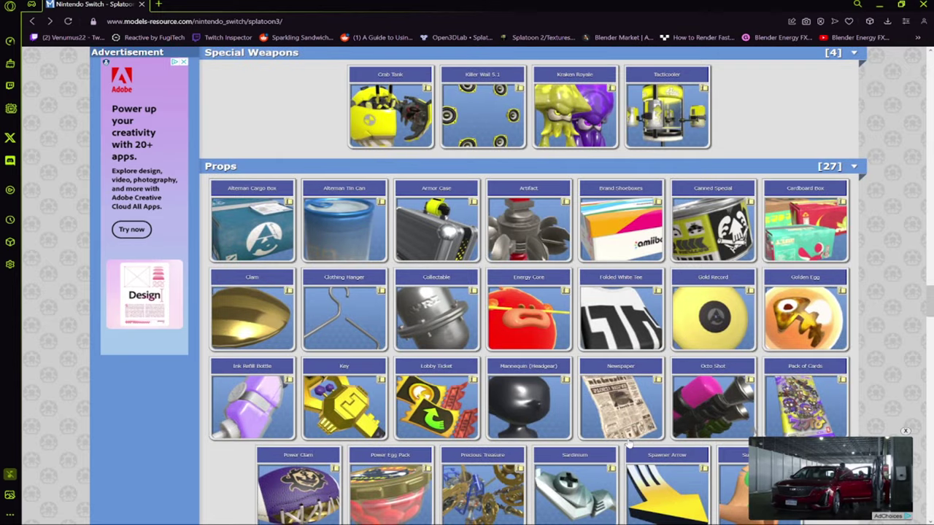
{"action": "scroll", "coordinate": [629, 442], "scroll_direction": "down", "scroll_amount": 5}
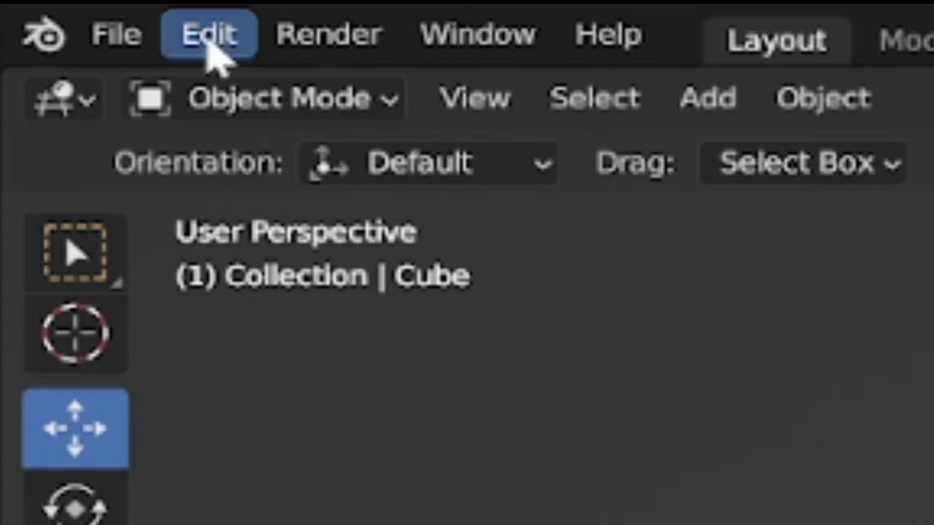
{"action": "left_click", "coordinate": [213, 45]}
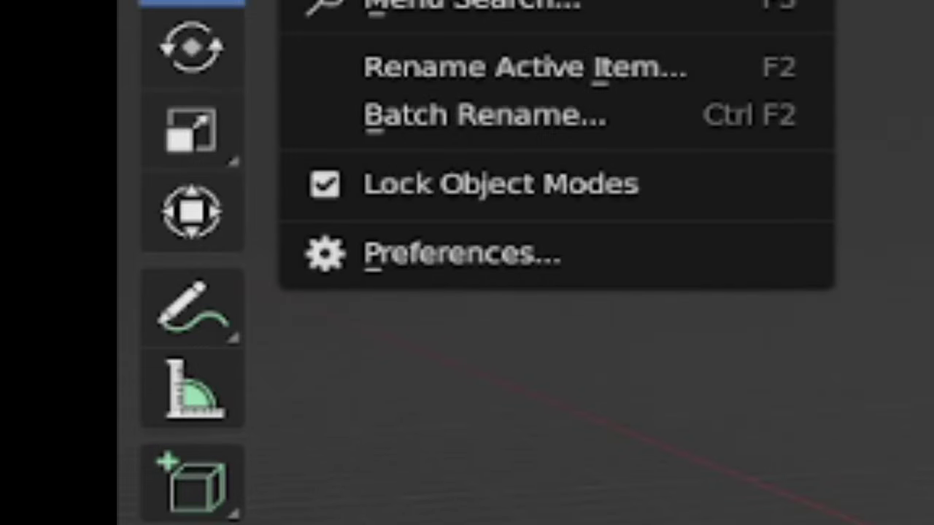
{"action": "left_click", "coordinate": [392, 271]}
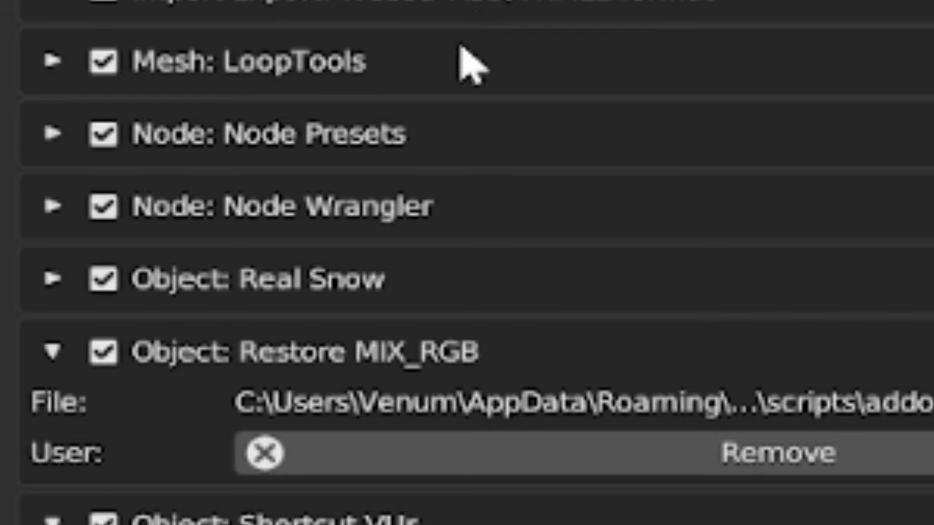
{"action": "scroll", "coordinate": [482, 146], "scroll_direction": "down", "scroll_amount": 2}
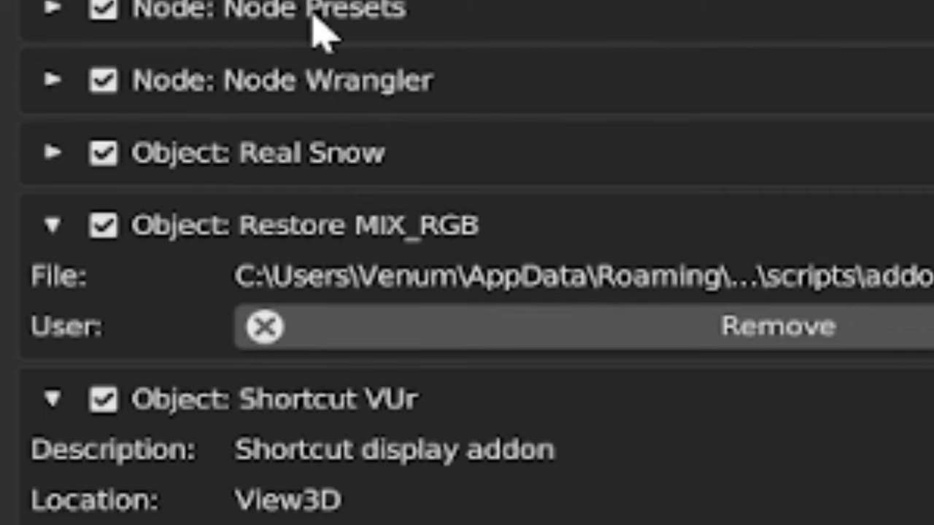
{"action": "scroll", "coordinate": [309, 27], "scroll_direction": "down", "scroll_amount": 2}
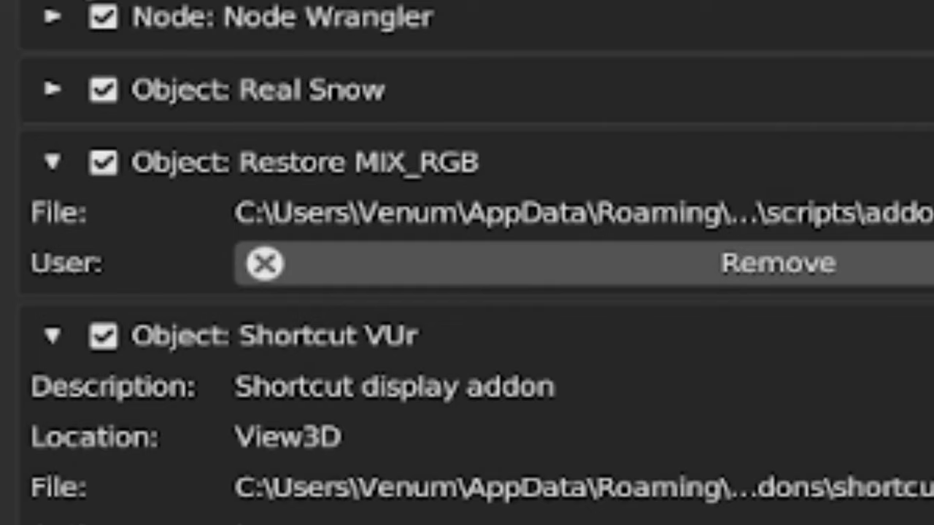
{"action": "scroll", "coordinate": [302, 63], "scroll_direction": "up", "scroll_amount": 14}
{"action": "scroll", "coordinate": [302, 62], "scroll_direction": "down", "scroll_amount": 4}
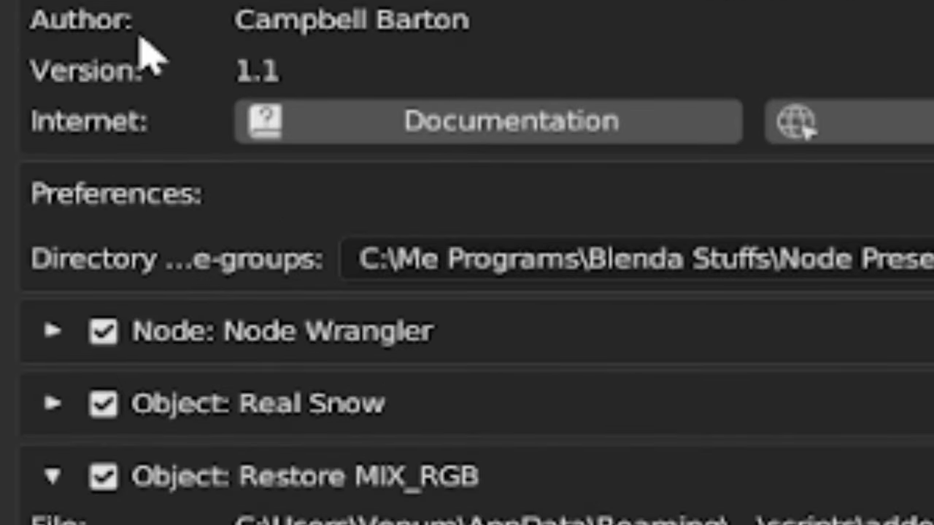
{"action": "scroll", "coordinate": [146, 44], "scroll_direction": "down", "scroll_amount": 5}
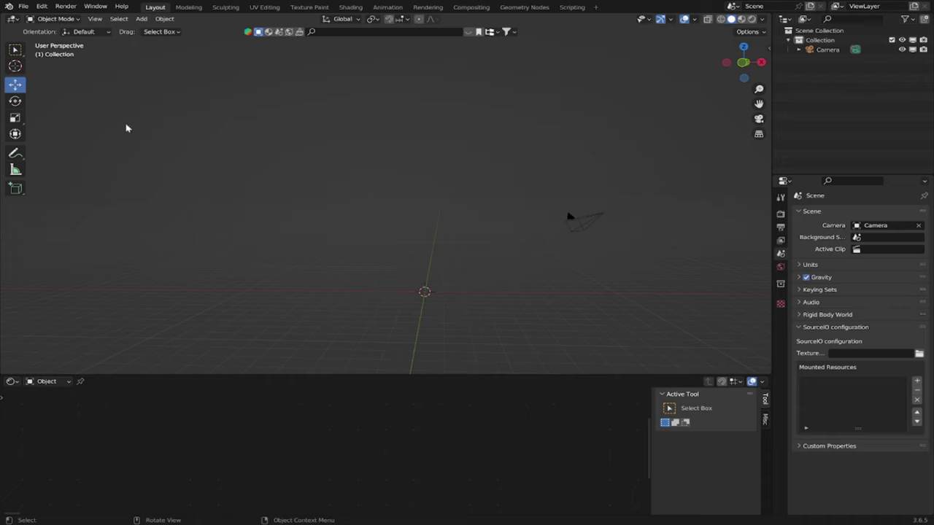
Start a Collada (.dae) import and browse the bookmarked Octoling folder.
{"action": "left_click", "coordinate": [23, 9]}
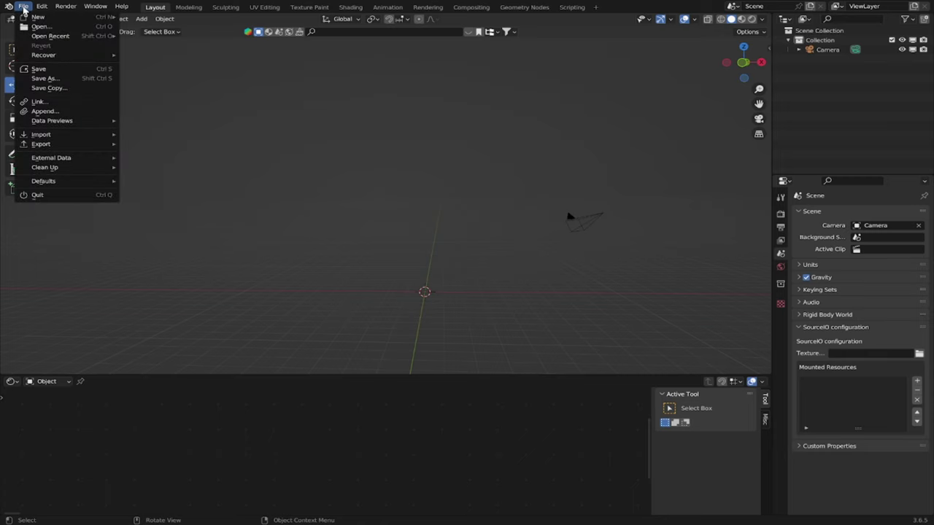
{"action": "mouse_move", "coordinate": [89, 138]}
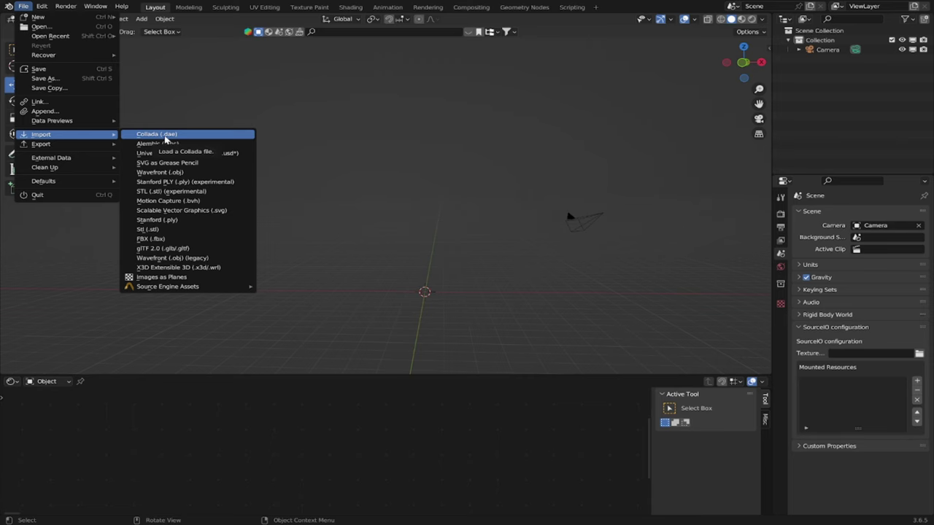
{"action": "left_click", "coordinate": [165, 136]}
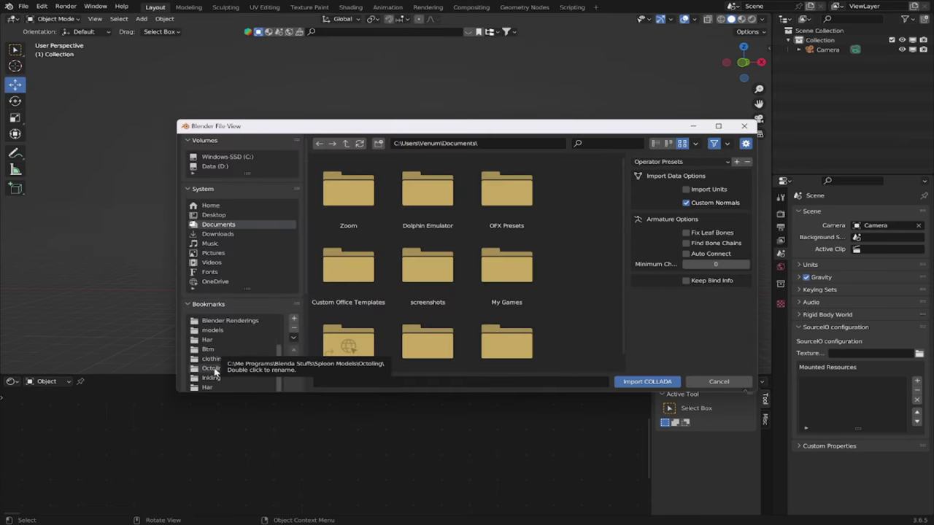
{"action": "left_click", "coordinate": [213, 369]}
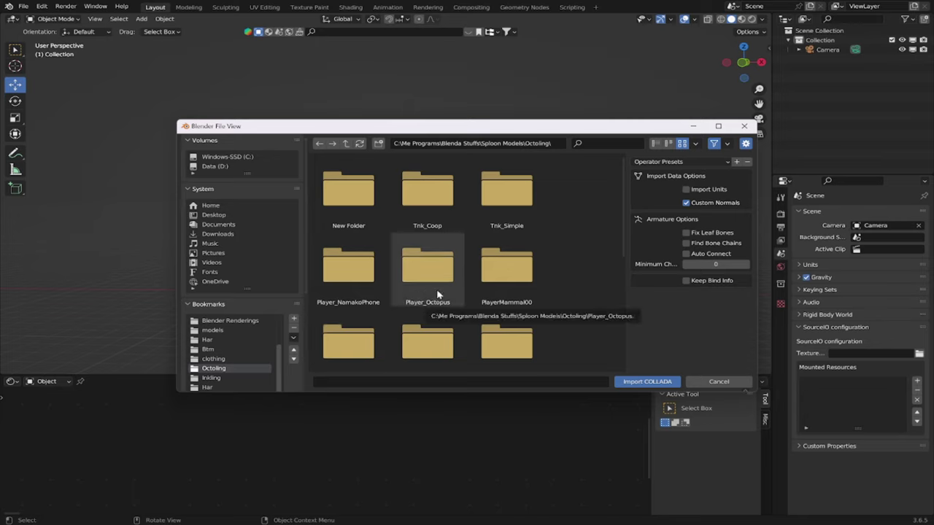
{"action": "scroll", "coordinate": [437, 294], "scroll_direction": "down", "scroll_amount": 4}
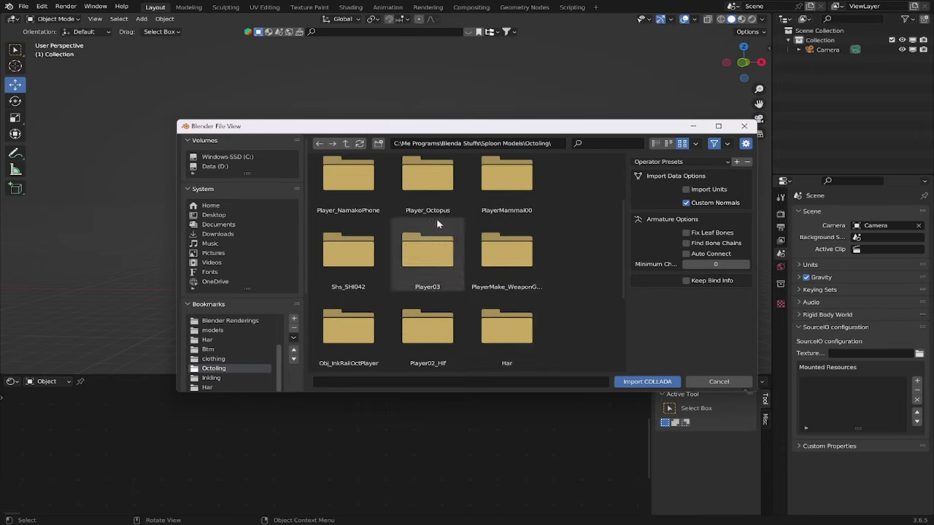
{"action": "scroll", "coordinate": [506, 285], "scroll_direction": "down", "scroll_amount": 3}
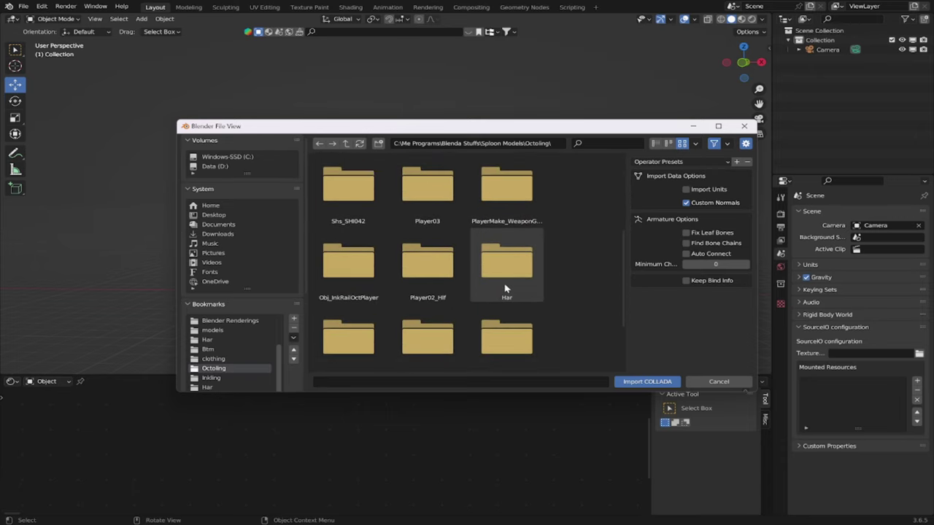
{"action": "scroll", "coordinate": [438, 287], "scroll_direction": "down", "scroll_amount": 3}
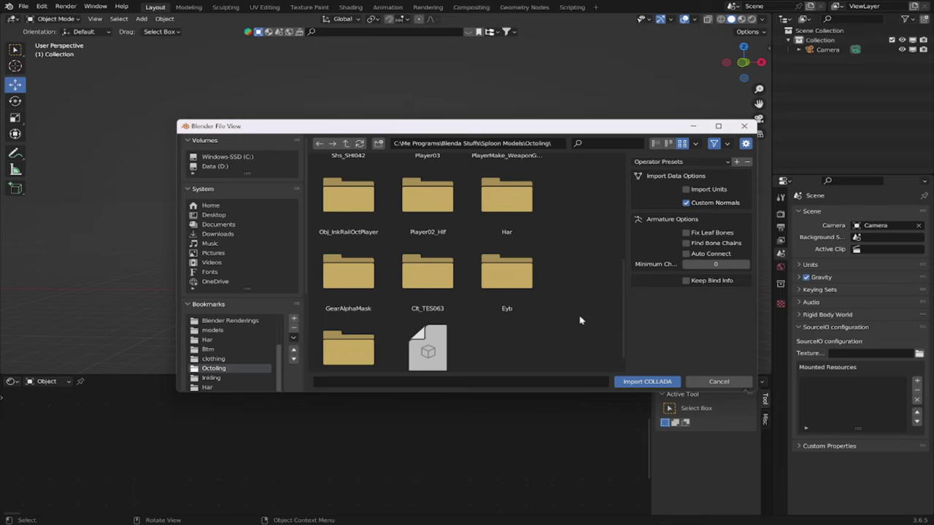
{"action": "scroll", "coordinate": [454, 288], "scroll_direction": "down", "scroll_amount": 1}
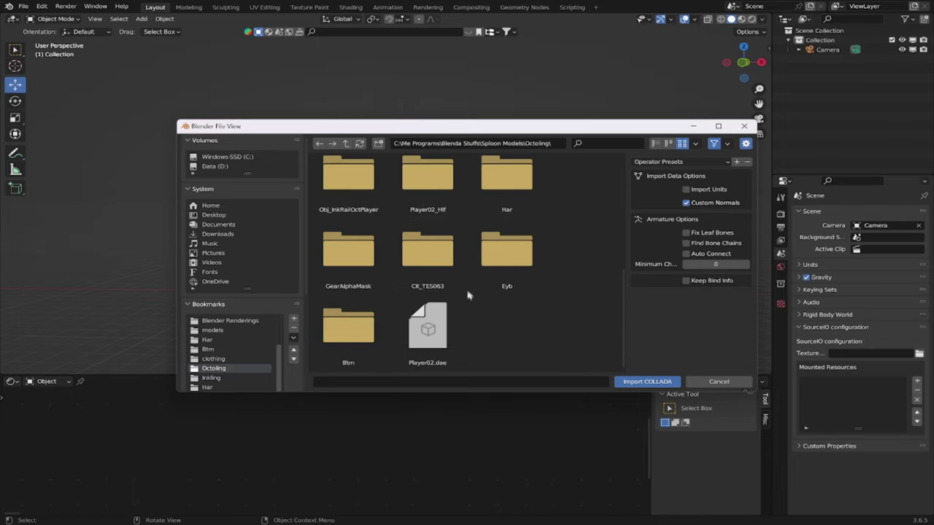
{"action": "scroll", "coordinate": [445, 334], "scroll_direction": "up", "scroll_amount": 5}
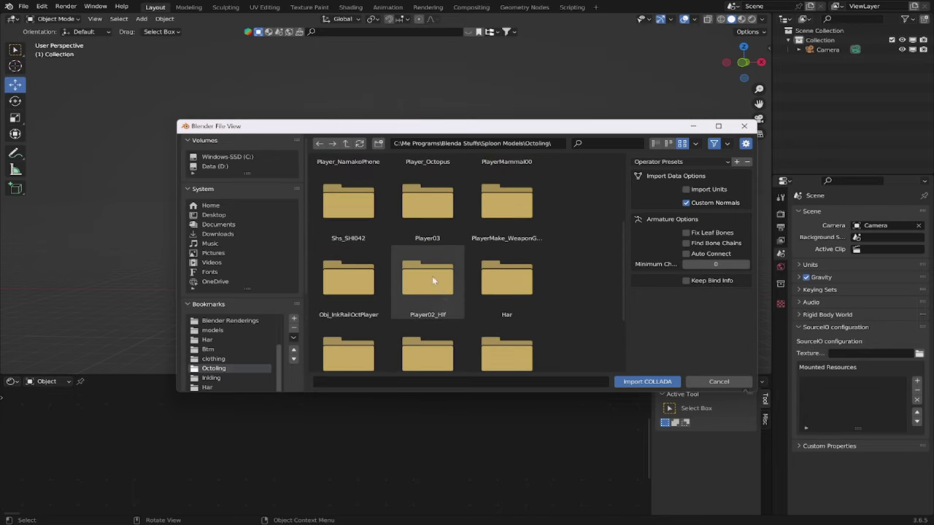
Go through the Player folders and import the Player02.dae model.
{"action": "left_click", "coordinate": [430, 227]}
{"action": "double_click", "coordinate": [342, 183]}
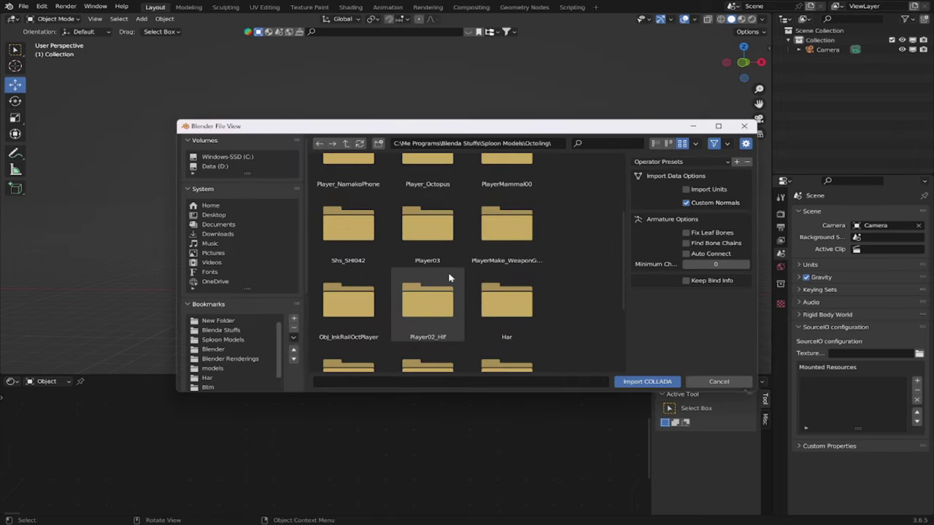
{"action": "scroll", "coordinate": [447, 347], "scroll_direction": "down", "scroll_amount": 3}
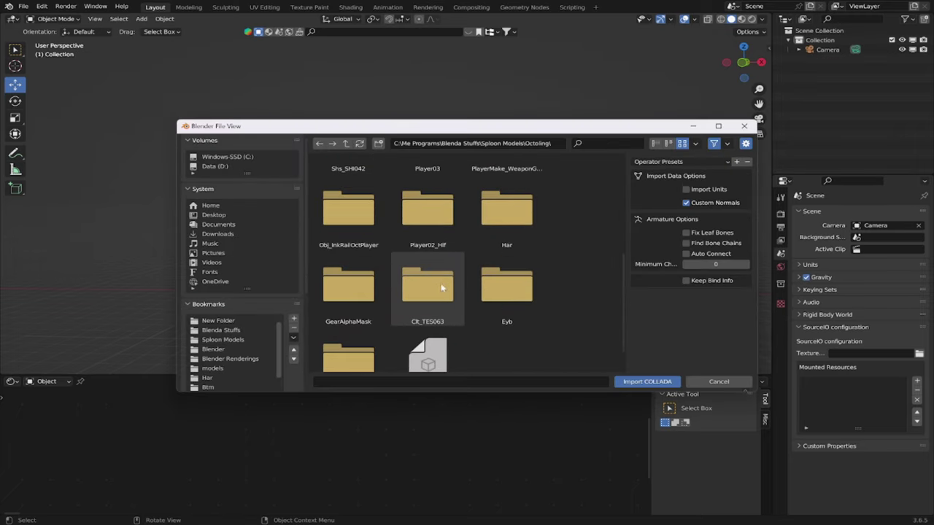
{"action": "double_click", "coordinate": [448, 346]}
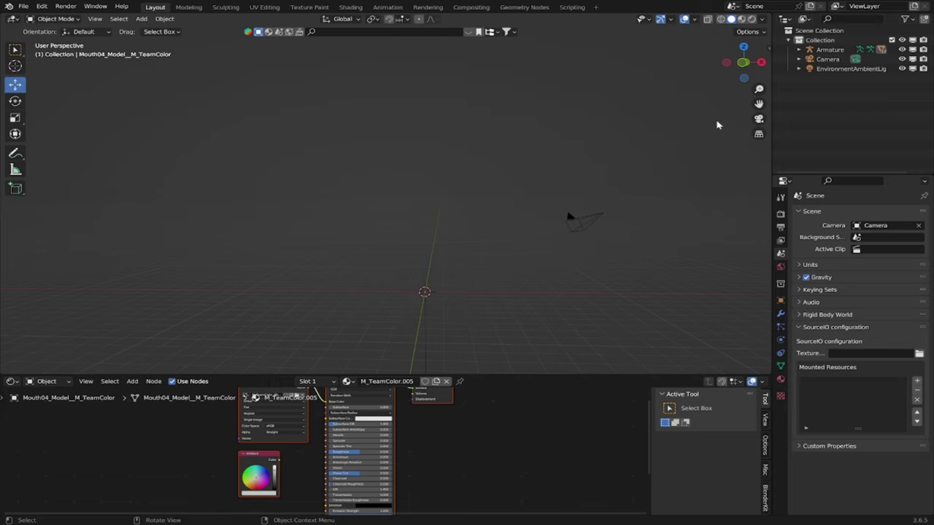
Rename the Armature object to 'octoling' in the Outliner, then delete EnvironmentAmbientLight.
{"action": "double_click", "coordinate": [839, 49]}
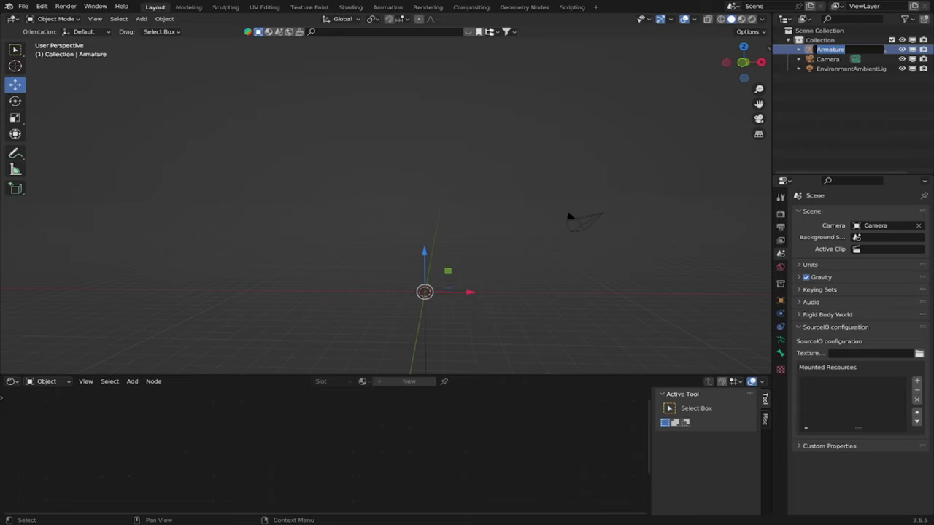
{"action": "type", "text": "octoling"}
{"action": "key", "text": "Return"}
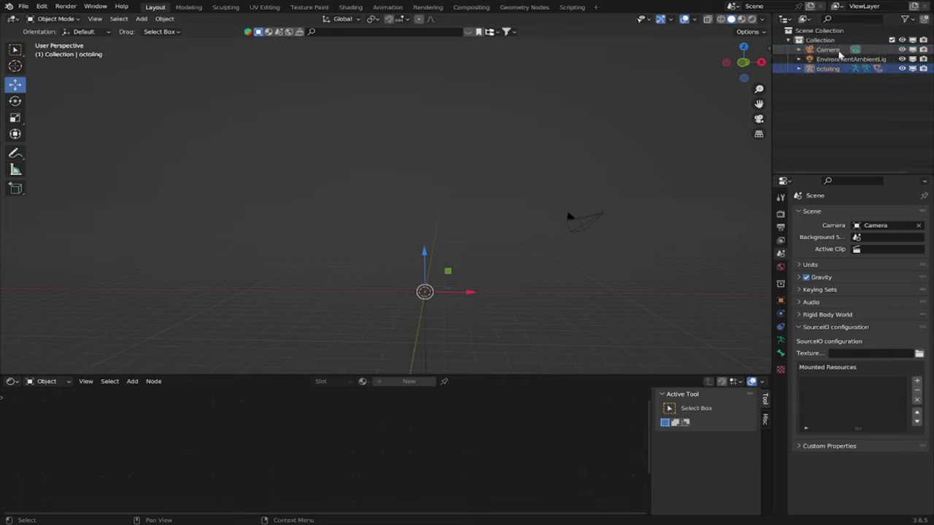
{"action": "left_click", "coordinate": [844, 59]}
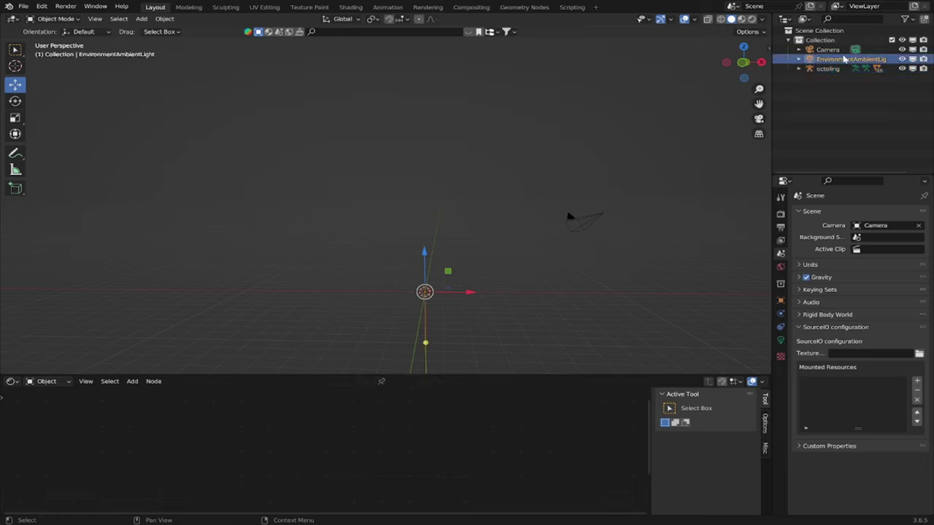
{"action": "key", "text": "Delete"}
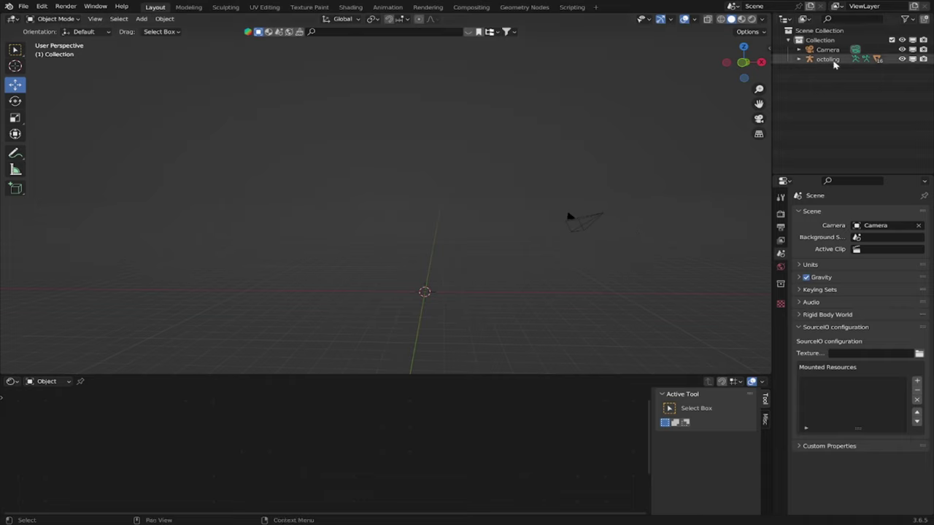
Set the octoling object's Scale X, Y and Z to 3 in Object Properties.
{"action": "left_click", "coordinate": [832, 62]}
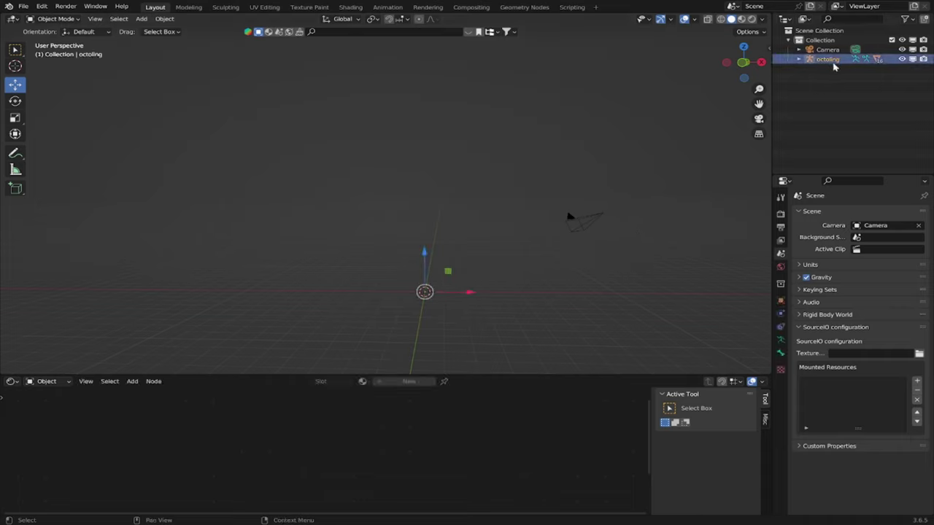
{"action": "left_click", "coordinate": [782, 302]}
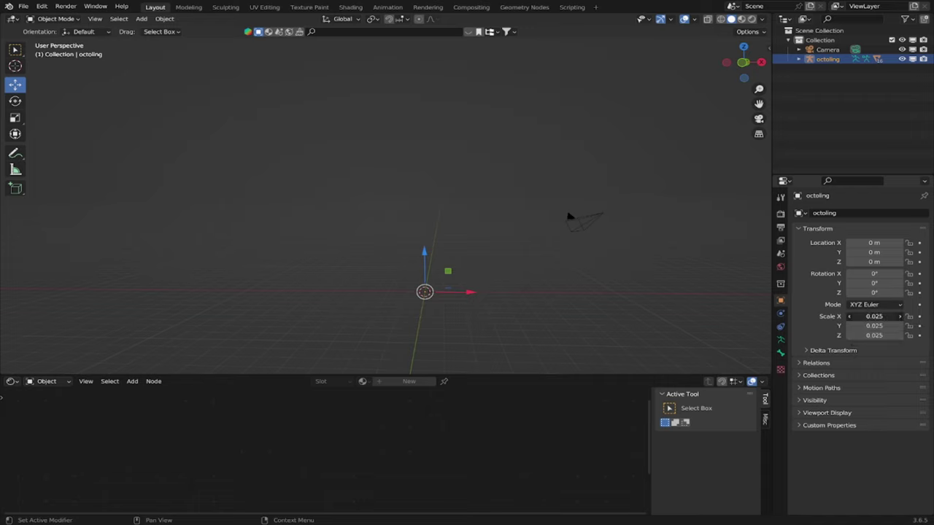
{"action": "left_click_drag", "start_coordinate": [874, 315], "coordinate": [874, 335]}
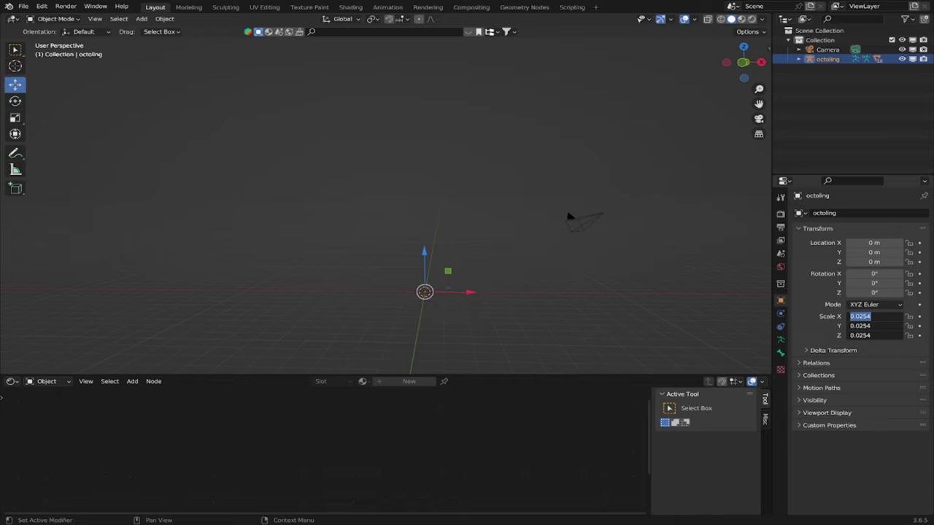
{"action": "type", "text": "3"}
{"action": "key", "text": "Return"}
Pan, zoom and orbit the viewport to a front view of the character.
{"action": "scroll", "coordinate": [491, 237], "scroll_direction": "up", "scroll_amount": 3}
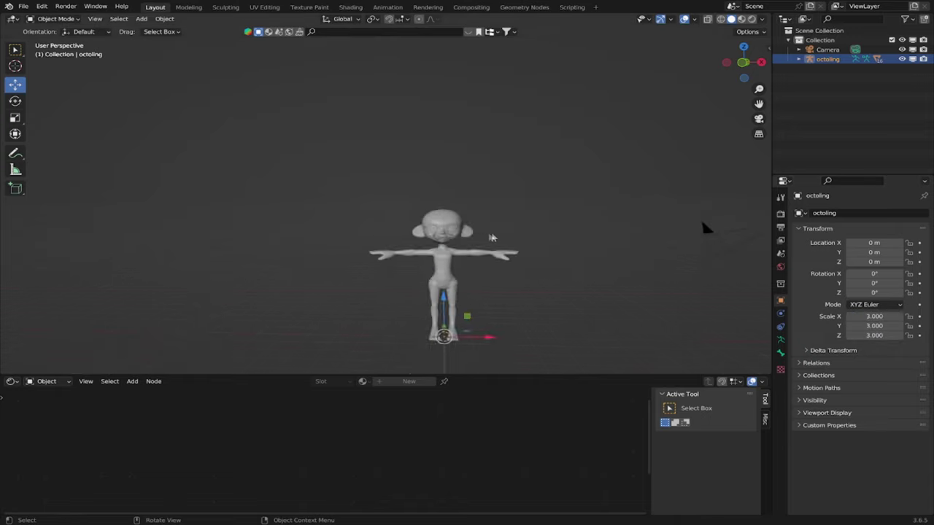
{"action": "middle_click_drag", "start_coordinate": [533, 271], "coordinate": [491, 227], "text": "shift"}
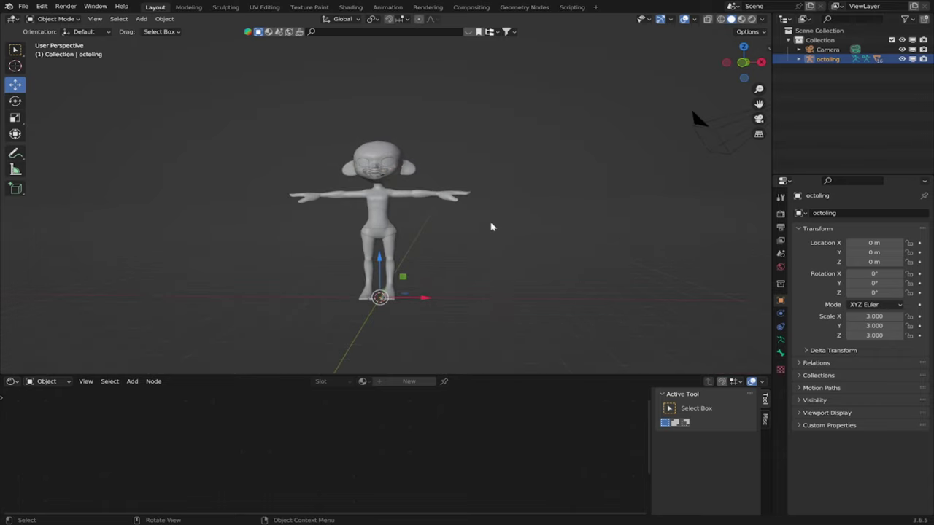
{"action": "scroll", "coordinate": [438, 173], "scroll_direction": "up", "scroll_amount": 4}
{"action": "scroll", "coordinate": [427, 171], "scroll_direction": "down", "scroll_amount": 3}
{"action": "middle_click_drag", "start_coordinate": [403, 175], "coordinate": [720, 67]}
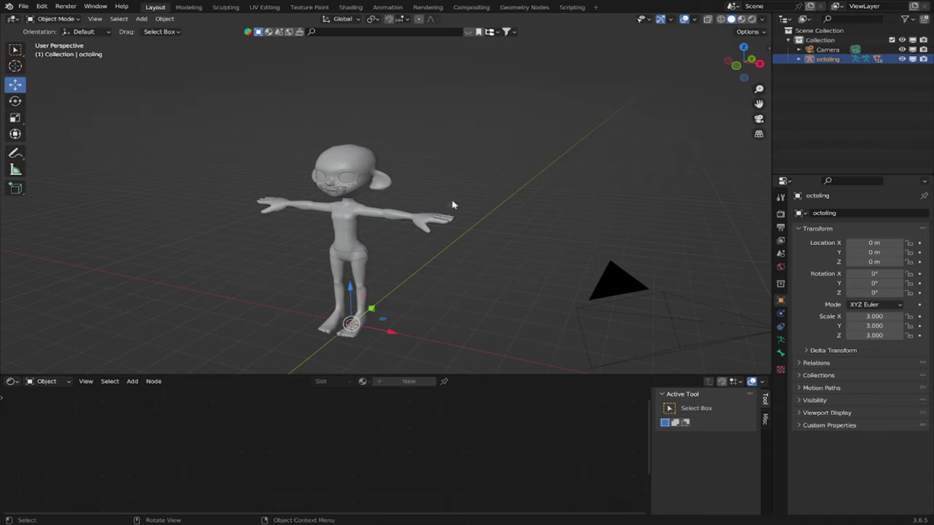
{"action": "scroll", "coordinate": [401, 196], "scroll_direction": "up", "scroll_amount": 3}
{"action": "scroll", "coordinate": [402, 196], "scroll_direction": "down", "scroll_amount": 3}
{"action": "middle_click_drag", "start_coordinate": [403, 197], "coordinate": [460, 182]}
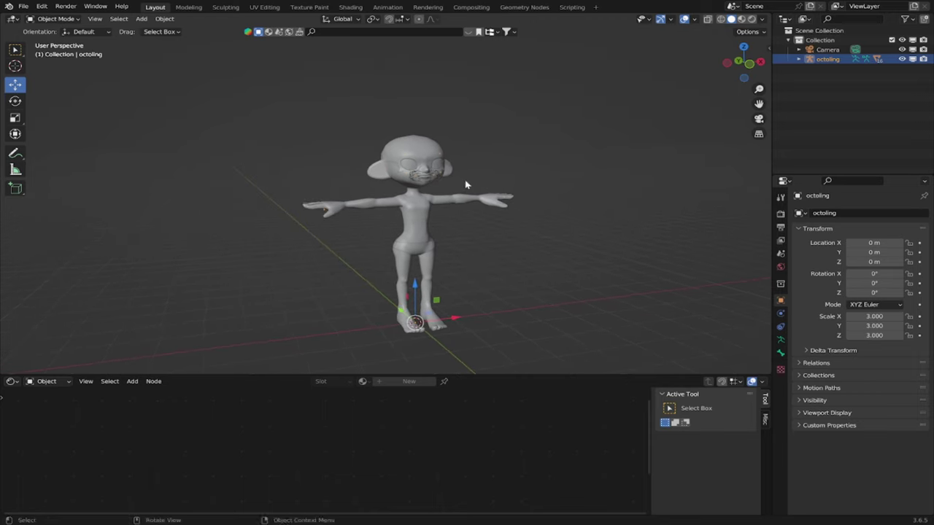
Switch the viewport to Material Preview shading and inspect the textured octoling.
{"action": "left_click", "coordinate": [742, 20]}
{"action": "mouse_move", "coordinate": [442, 144]}
{"action": "middle_mouse_down"}
{"action": "mouse_move", "coordinate": [377, 143]}
{"action": "mouse_move", "coordinate": [447, 145]}
{"action": "middle_mouse_up"}
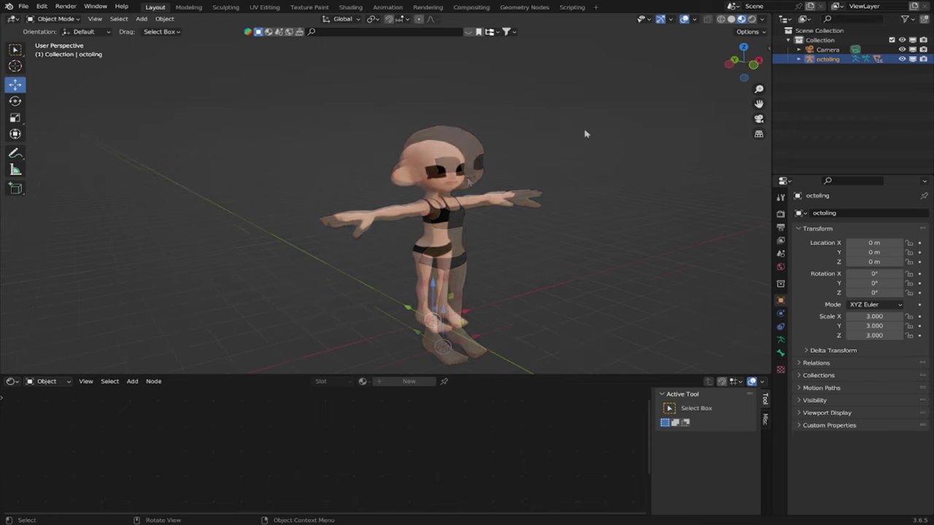
{"action": "scroll", "coordinate": [439, 165], "scroll_direction": "up", "scroll_amount": 8}
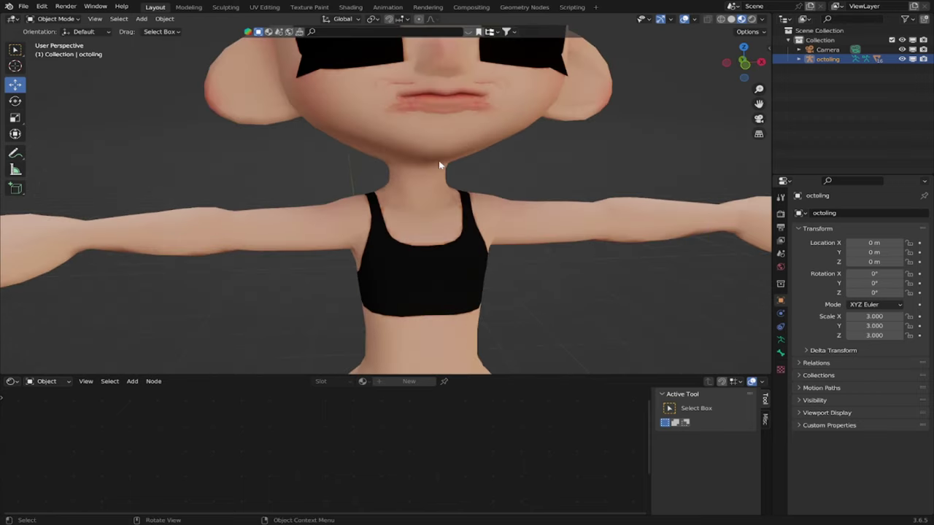
{"action": "scroll", "coordinate": [439, 166], "scroll_direction": "down", "scroll_amount": 7}
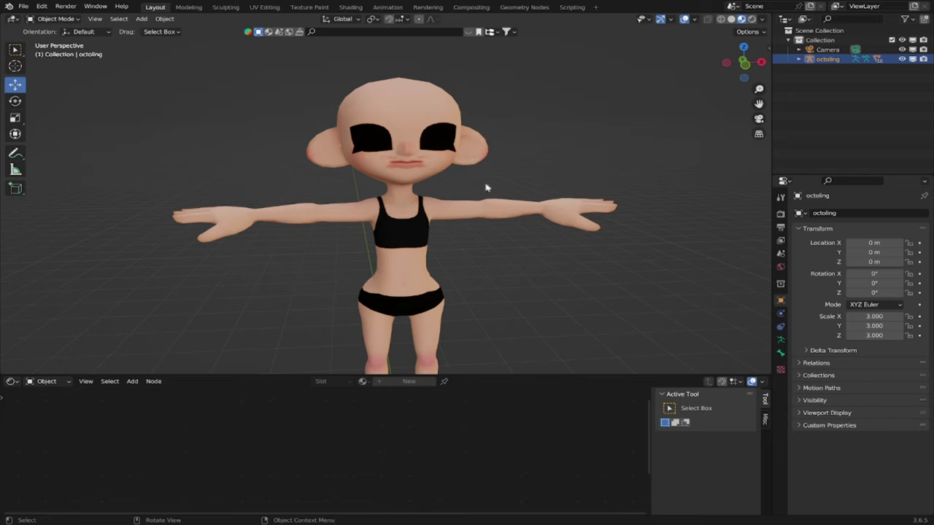
Turn on the Outliner's Disable in Viewports toggle and hide the Mouth01–Mouth03 meshes.
{"action": "left_click", "coordinate": [799, 59]}
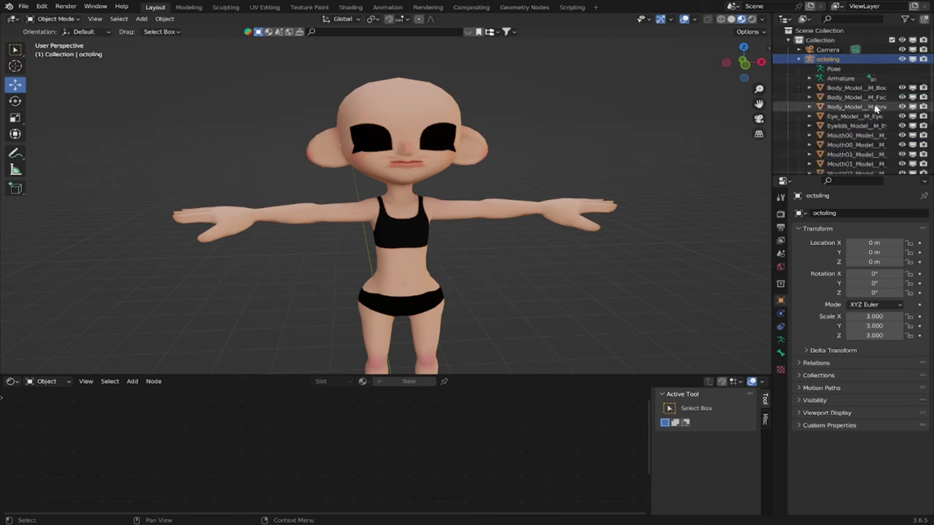
{"action": "scroll", "coordinate": [875, 106], "scroll_direction": "down", "scroll_amount": 4}
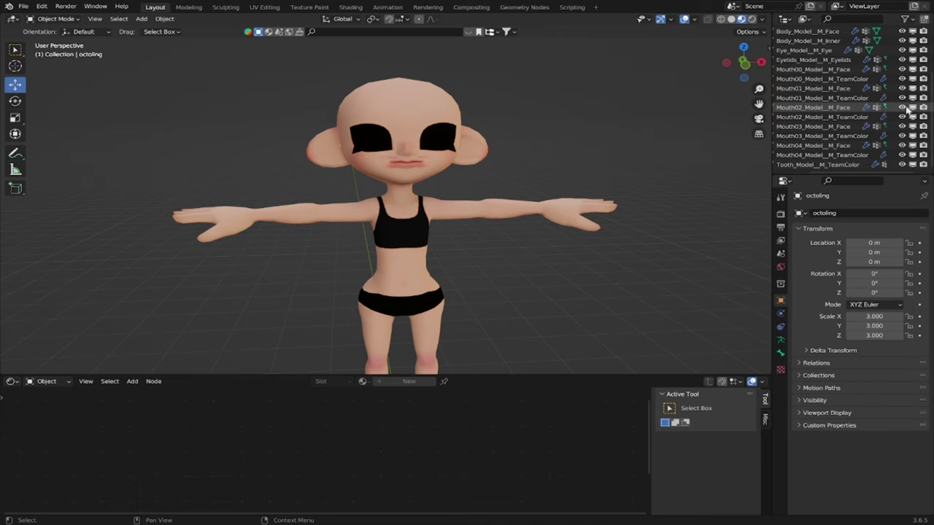
{"action": "left_click", "coordinate": [907, 21]}
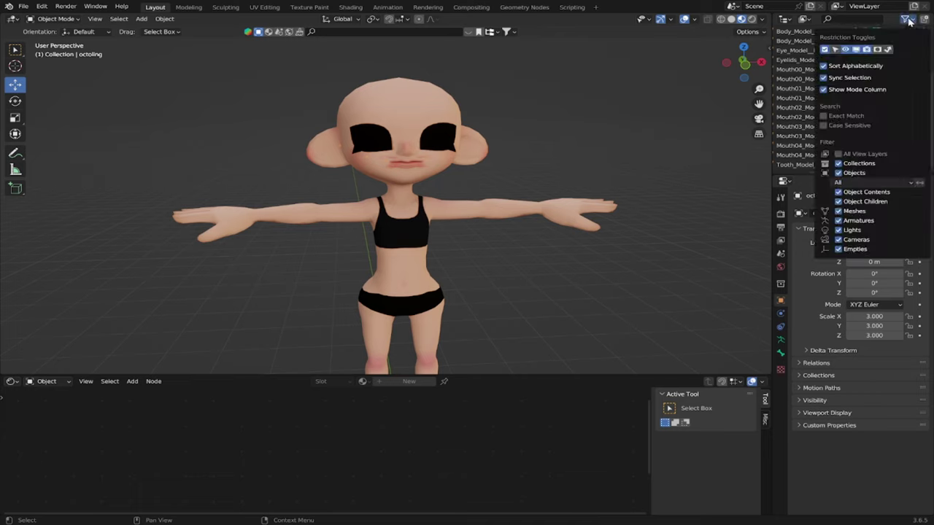
{"action": "left_click", "coordinate": [859, 52]}
{"action": "left_click", "coordinate": [907, 22]}
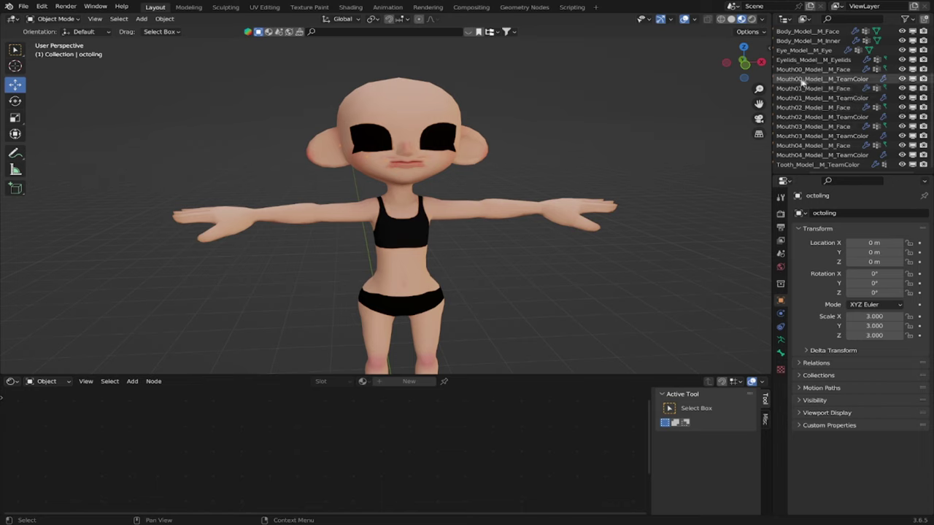
{"action": "left_click_drag", "start_coordinate": [912, 88], "coordinate": [912, 126]}
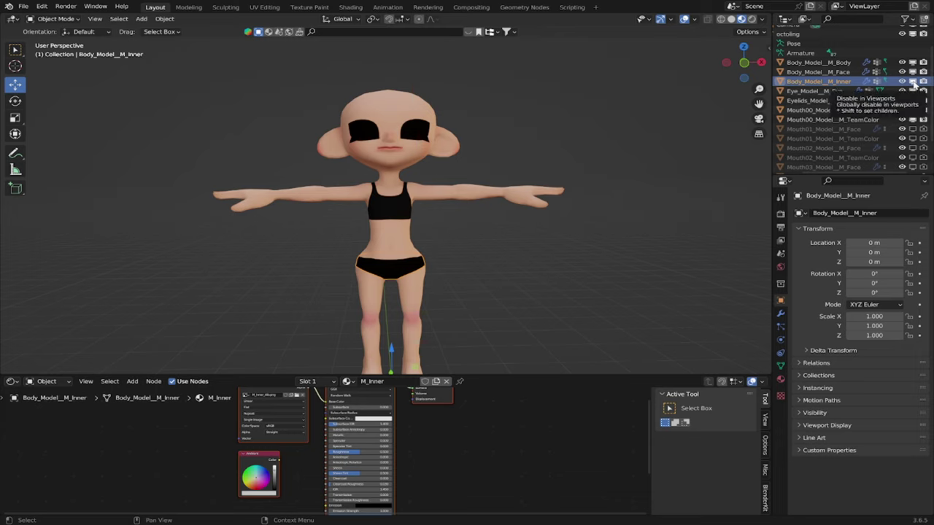
Hide Body_Model__M_Inner in the viewport and zoom out on the character.
{"action": "left_click", "coordinate": [913, 82]}
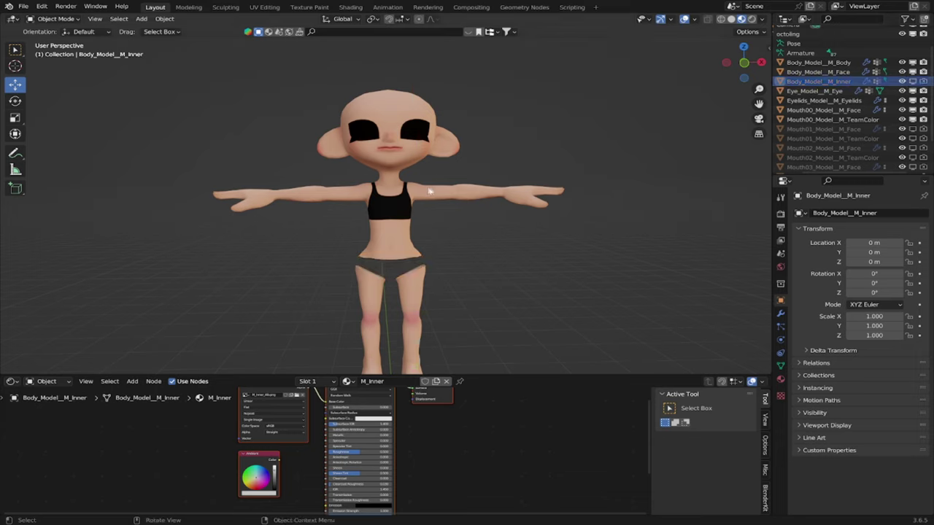
{"action": "scroll", "coordinate": [474, 204], "scroll_direction": "down", "scroll_amount": 2}
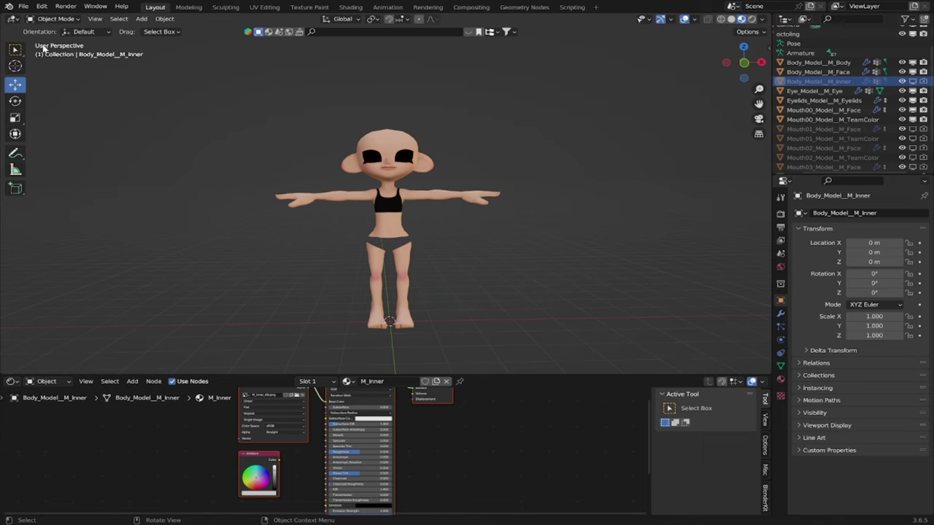
Start a Collada import, filter the browser by 'clt', and enter the Clt_TES063 folder.
{"action": "left_click", "coordinate": [22, 7]}
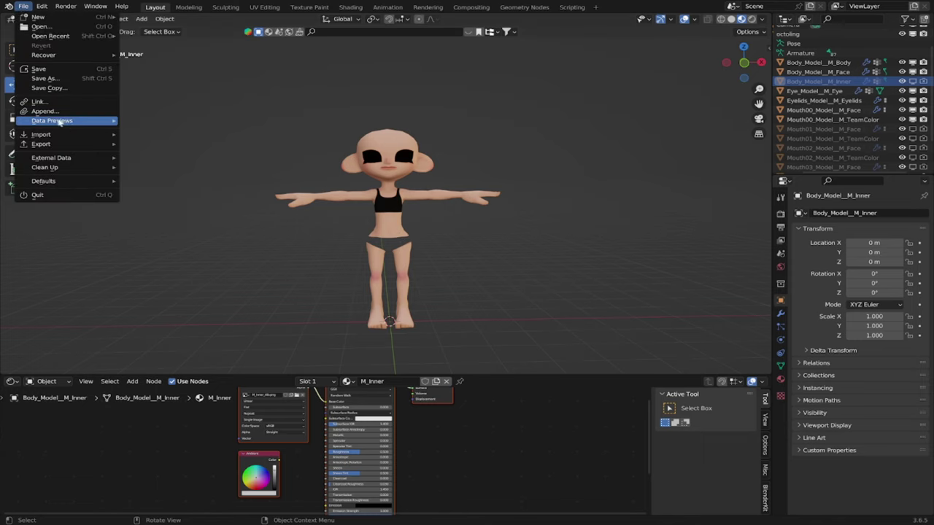
{"action": "left_click", "coordinate": [148, 135]}
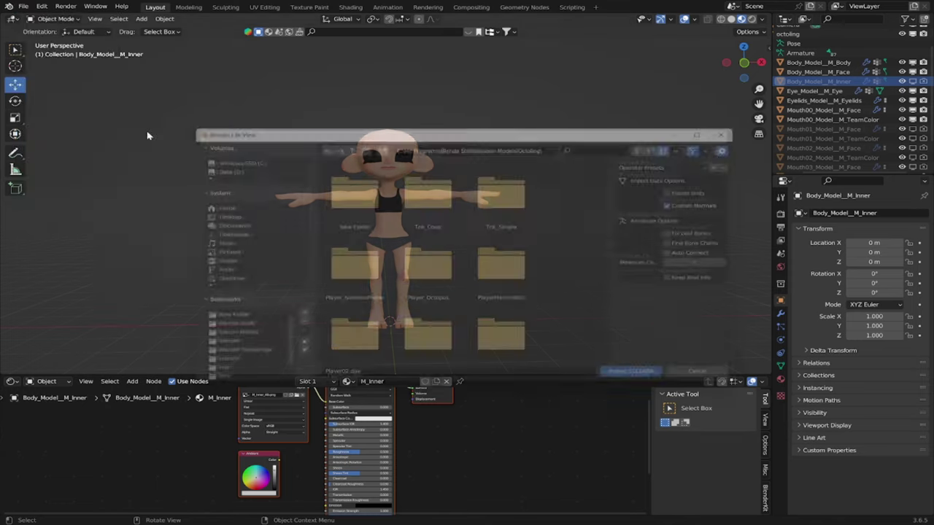
{"action": "left_click", "coordinate": [609, 144]}
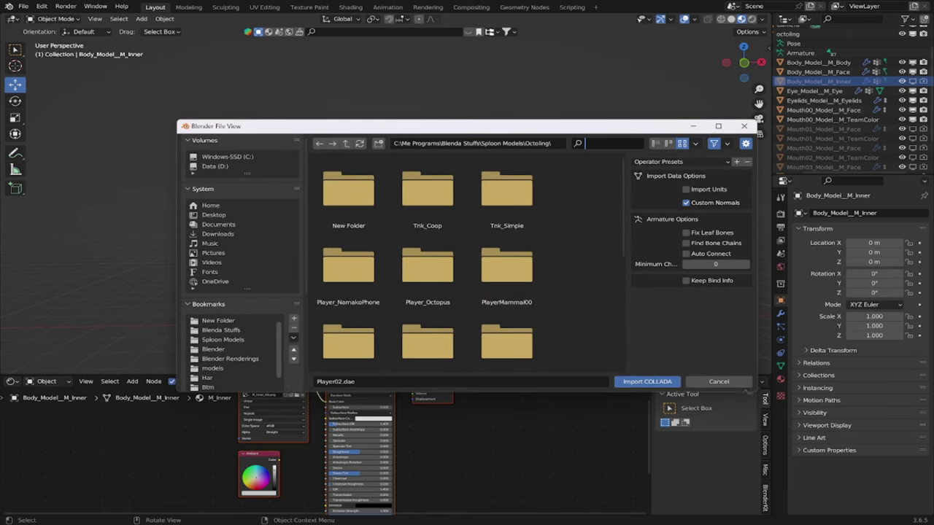
{"action": "type", "text": "clt"}
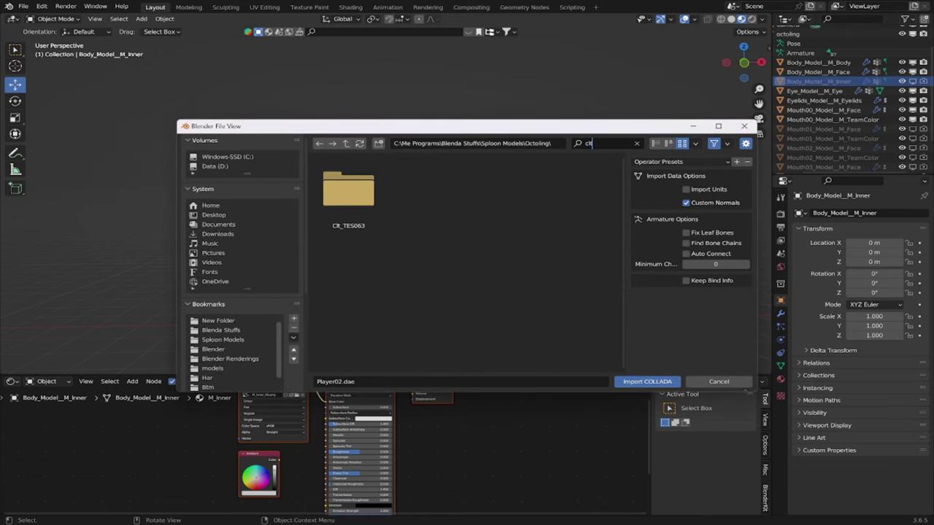
{"action": "key", "text": "Return"}
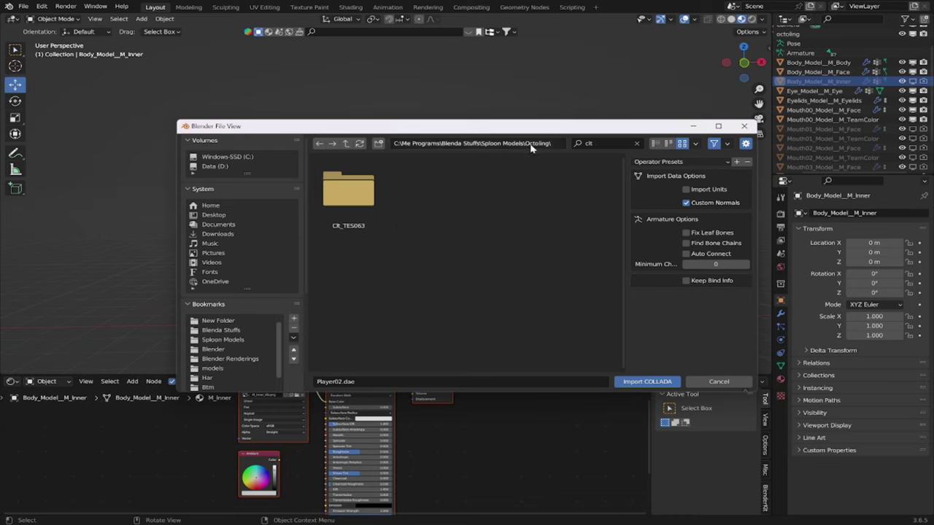
{"action": "double_click", "coordinate": [378, 203]}
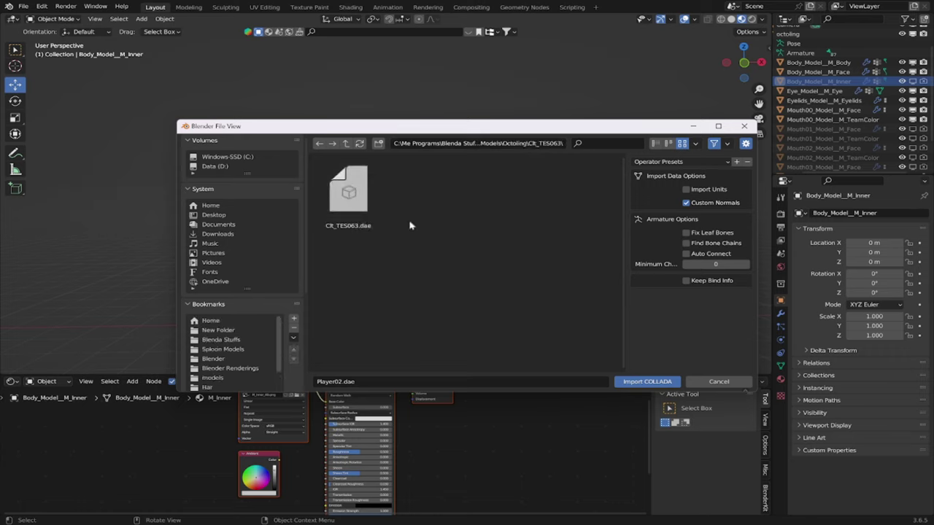